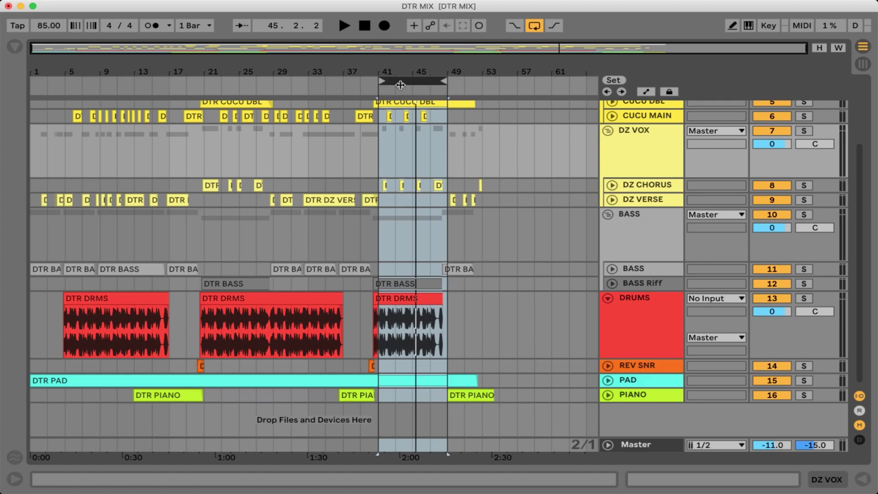
Select the long CUCU DBL clip in the looped section and bring up the tracks in the session mixer.
drag(394, 68, 311, 69)
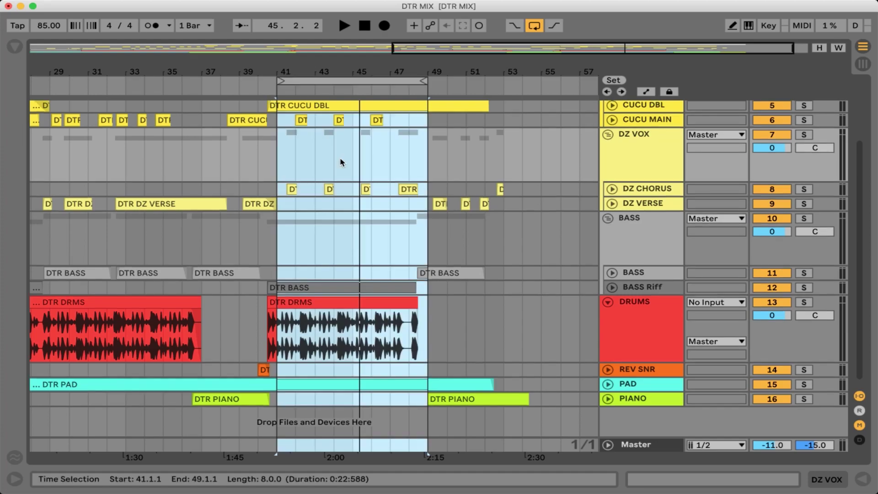
scroll(341, 163, up, 2)
click(361, 124)
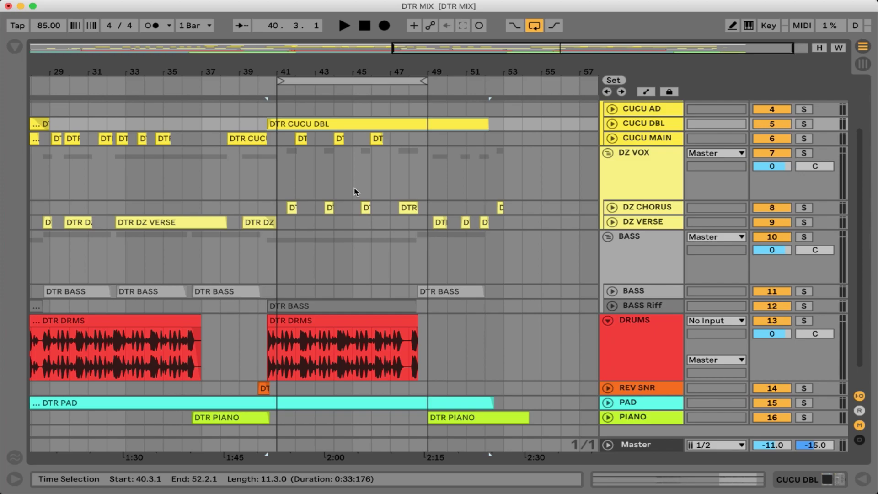
key(Tab)
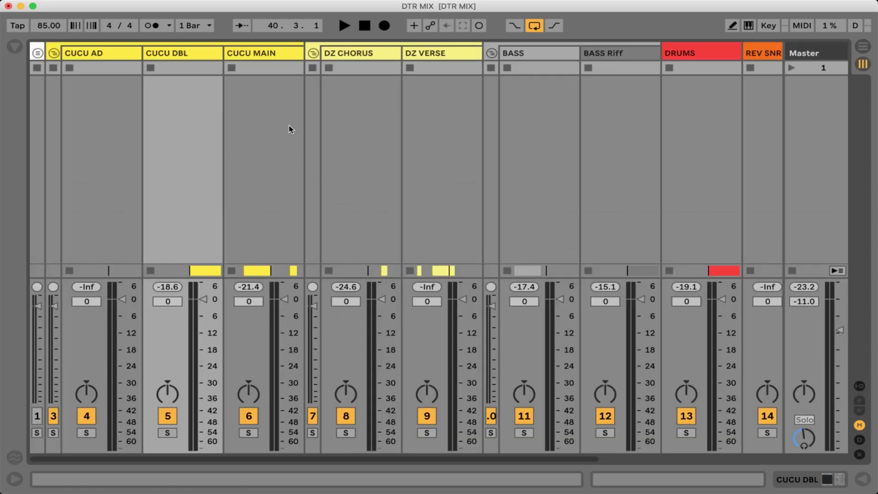
drag(478, 461, 663, 464)
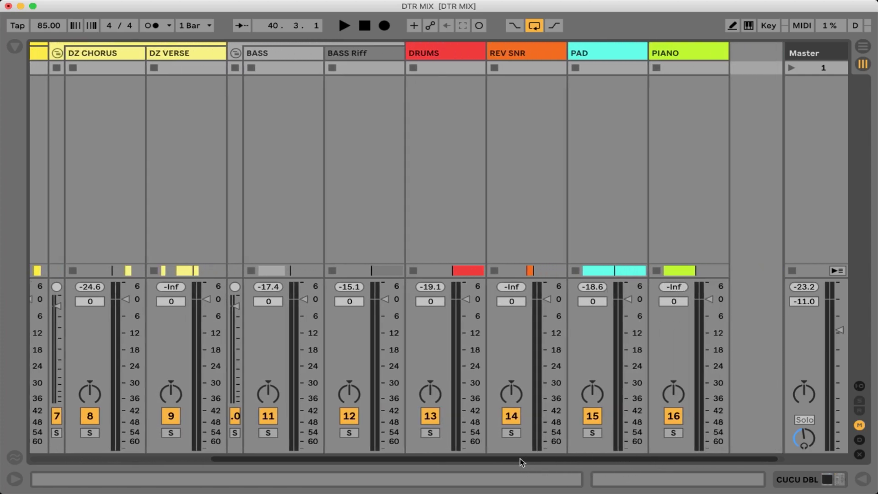
scroll(378, 408, left, 5)
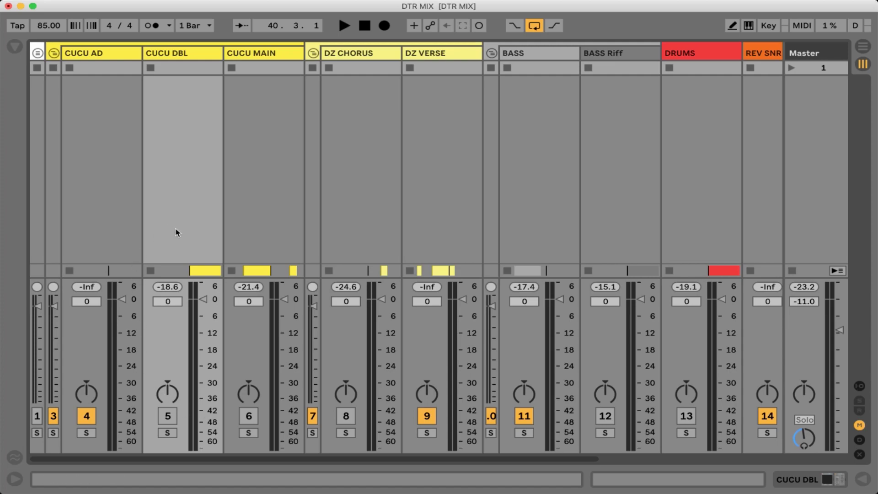
Reactivate the CUCU DBL track and play the loop to hear it on its own.
click(168, 415)
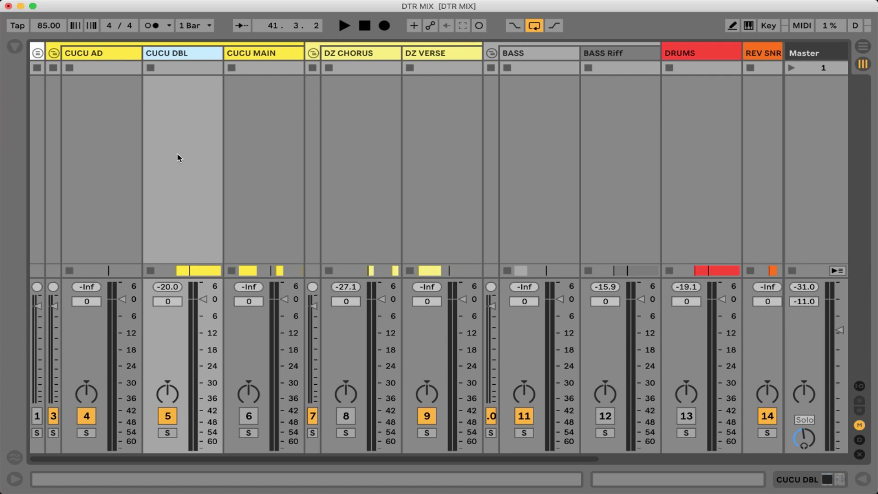
key(space)
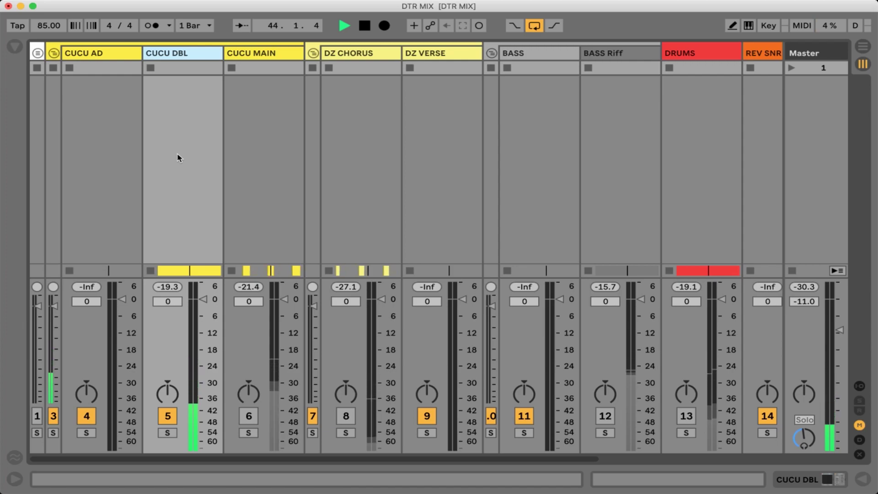
key(space)
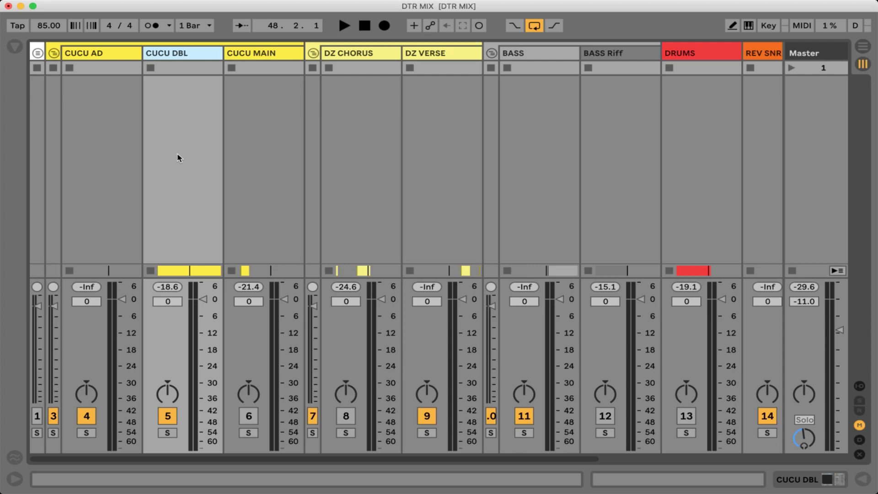
Duplicate the CUCU DBL track and pan the two copies hard left and hard right.
click(173, 54)
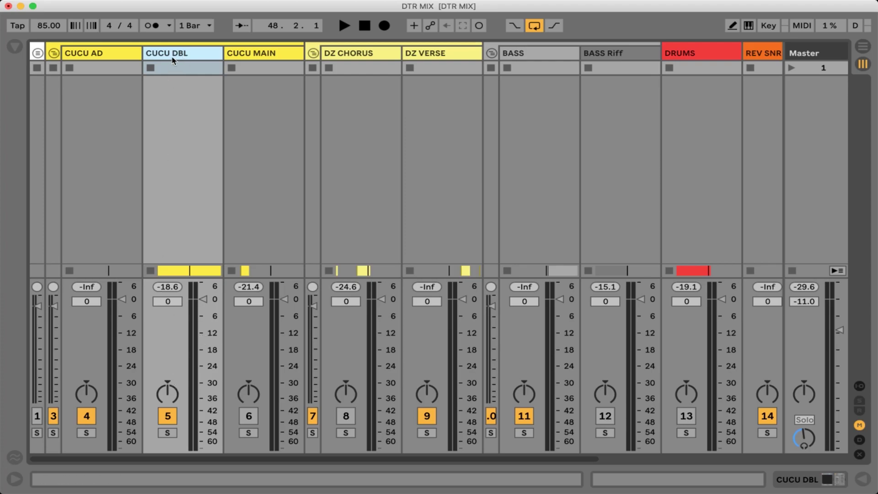
key(super+d)
click(215, 54)
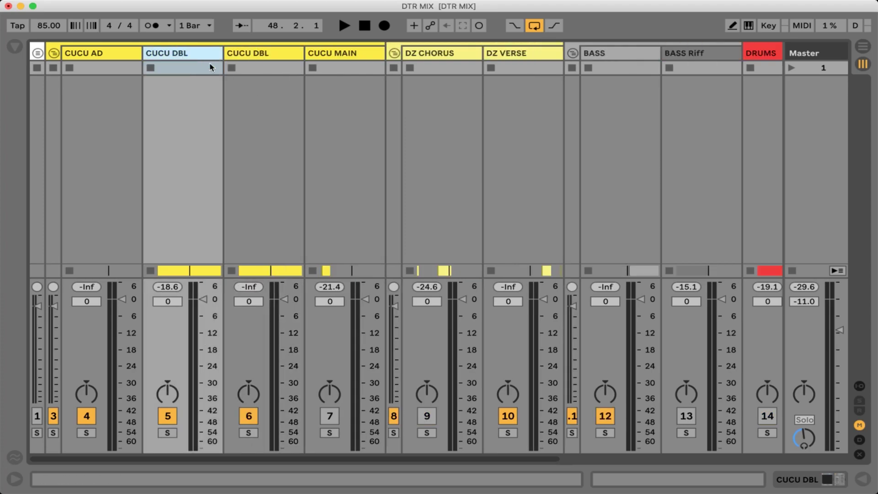
drag(169, 389, 173, 395)
drag(246, 396, 247, 389)
Play the loop to audition the two panned CUCU DBL tracks.
key(space)
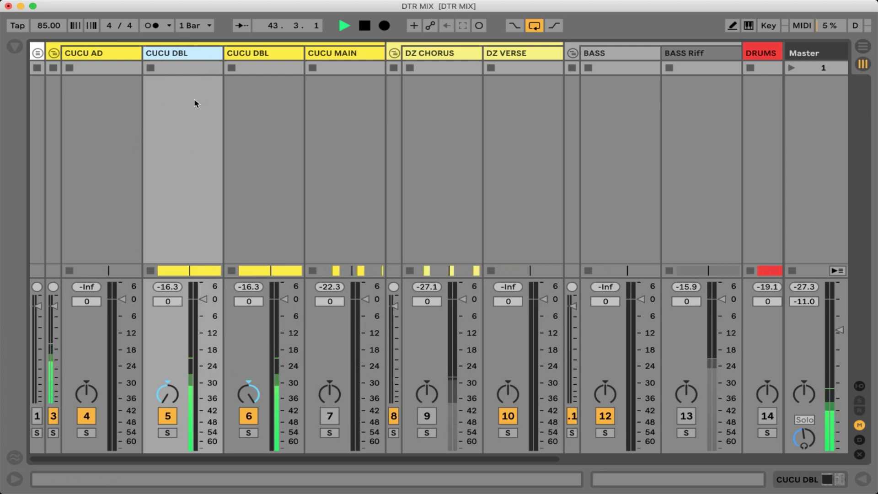
click(241, 55)
click(213, 55)
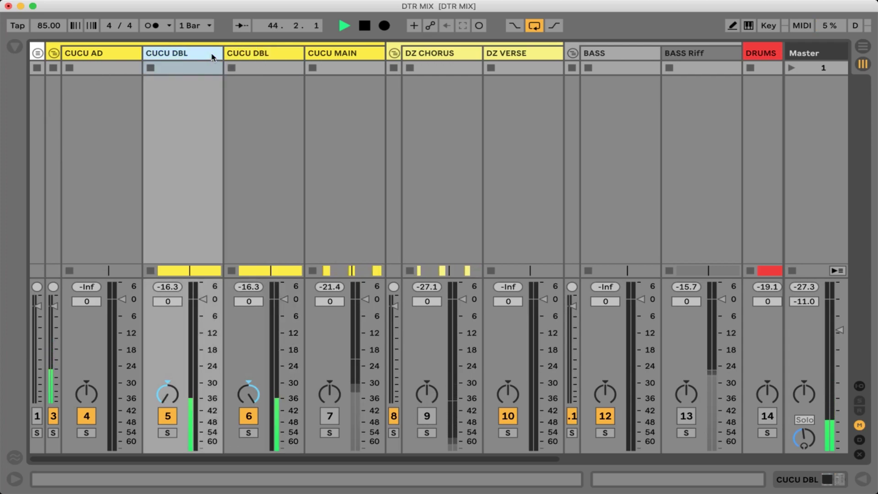
key(space)
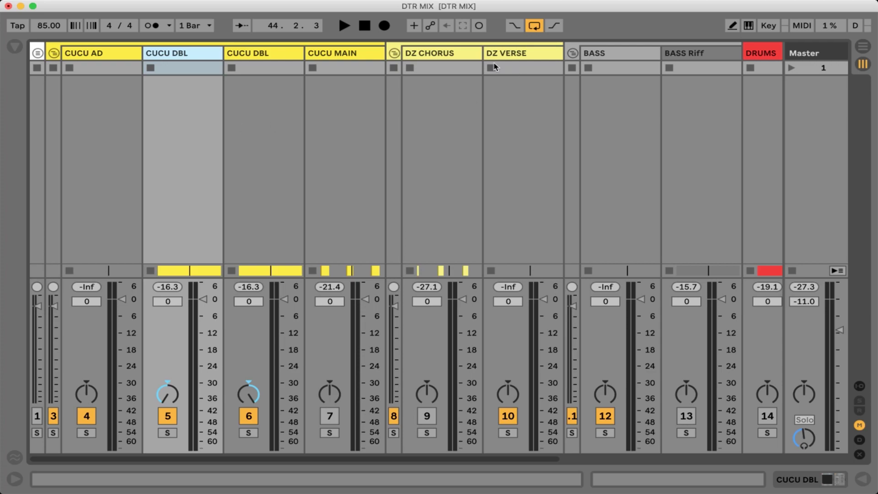
Reactivate the DZ CHORUS track and play it together with the CUCU DBL tracks.
click(453, 56)
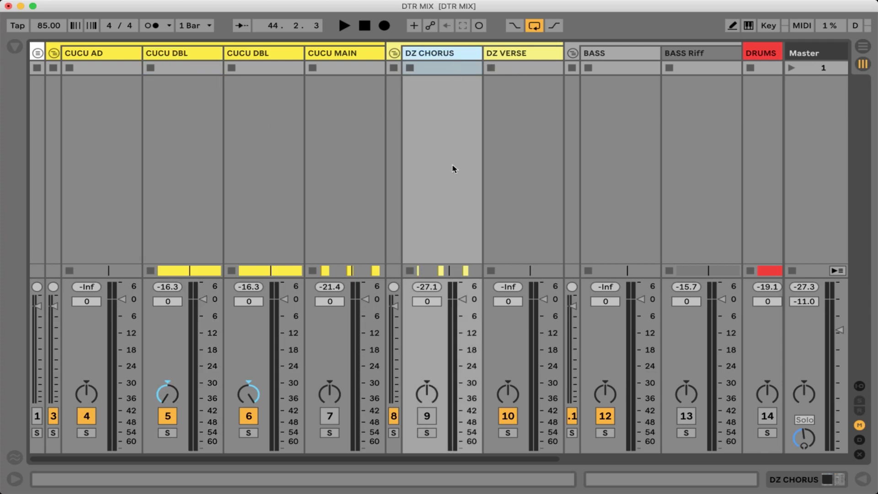
click(428, 416)
key(space)
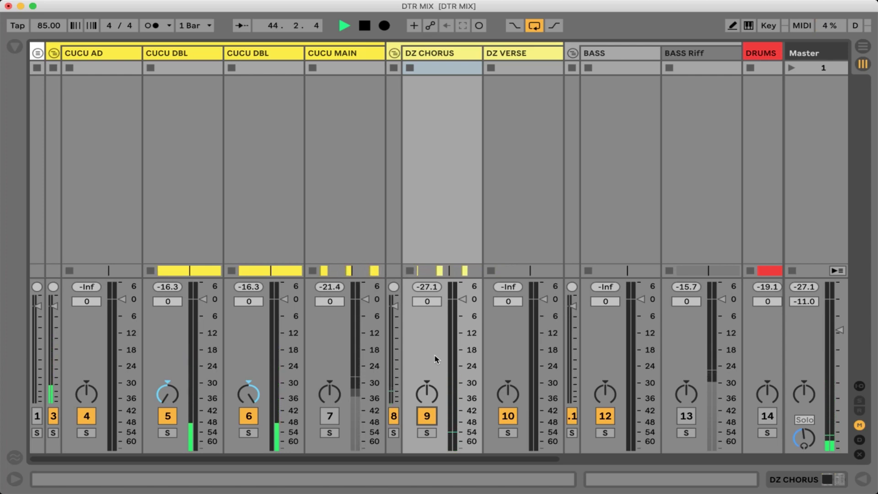
key(space)
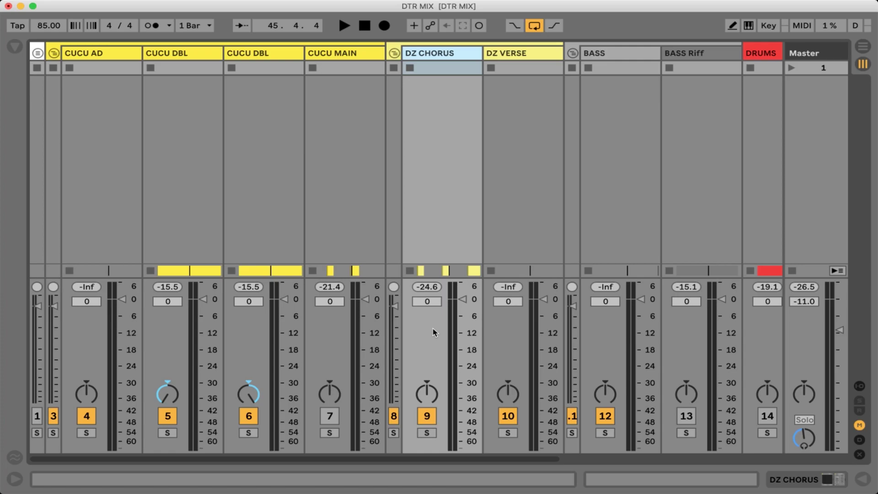
Raise the Utility gain on the DZ CHORUS track to 4.44 dB and slightly beyond during playback, and hide its devices.
double_click(431, 54)
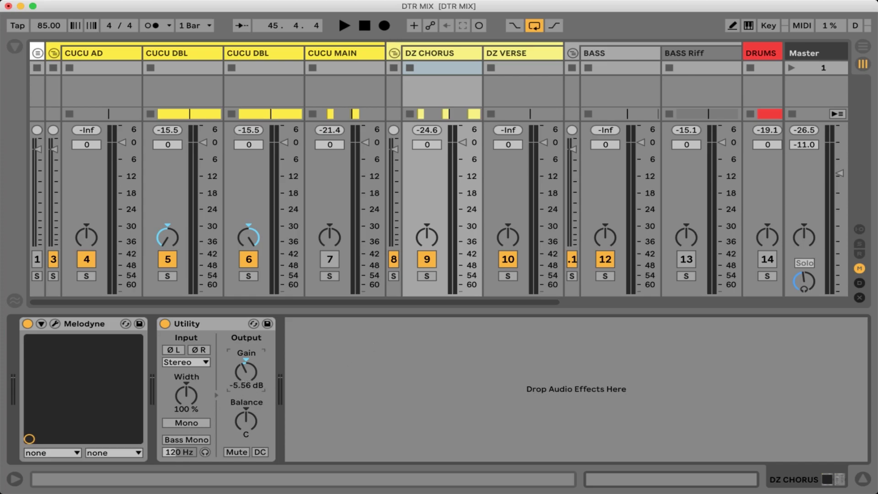
drag(244, 375, 244, 366)
key(space)
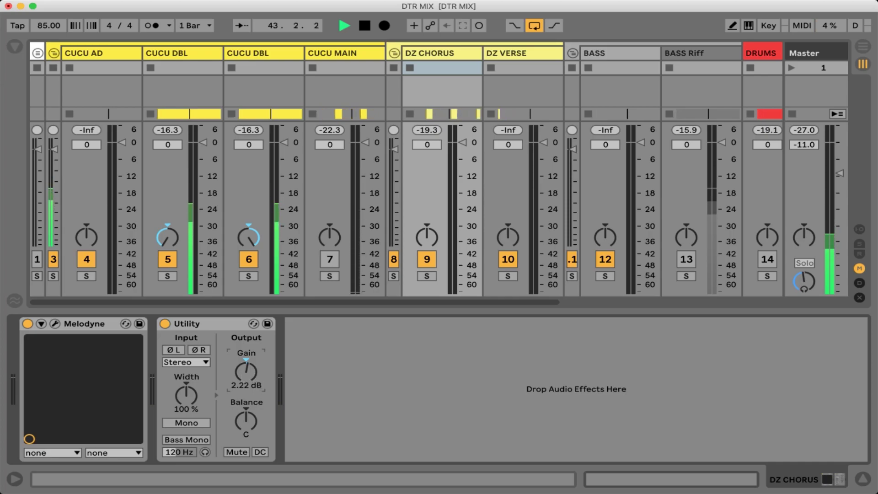
drag(246, 372, 247, 369)
key(space)
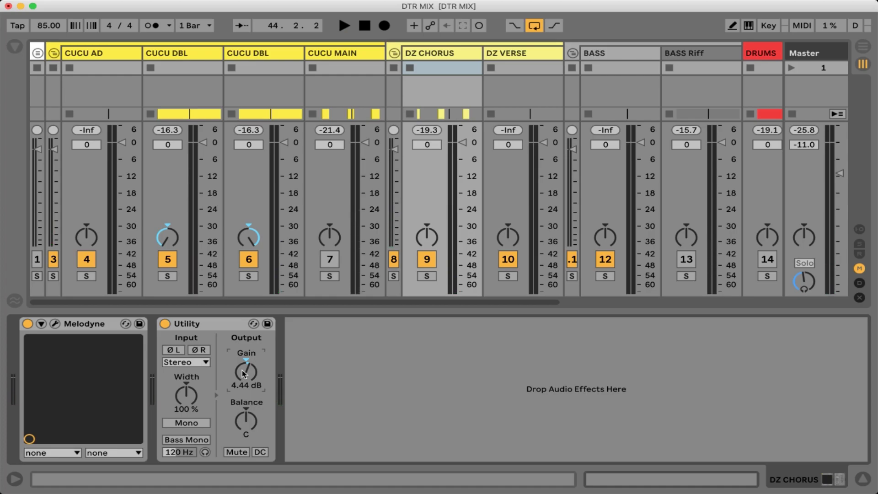
key(space)
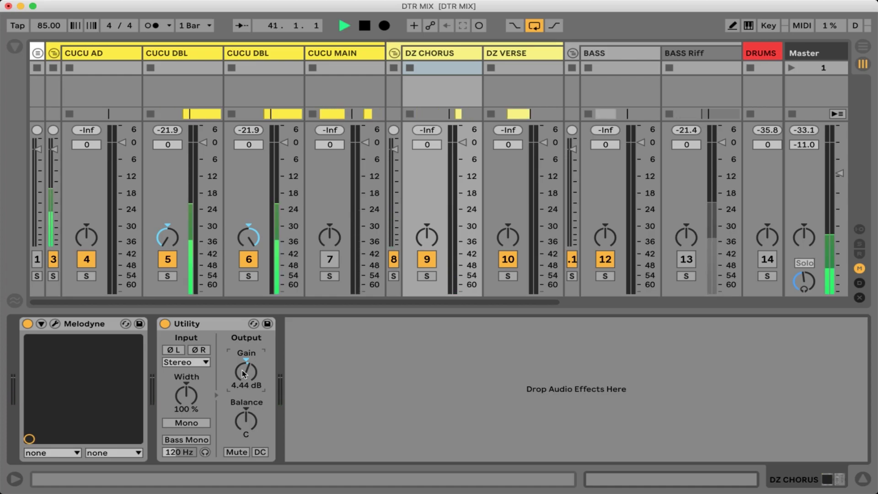
drag(242, 376, 243, 373)
key(super+alt+l)
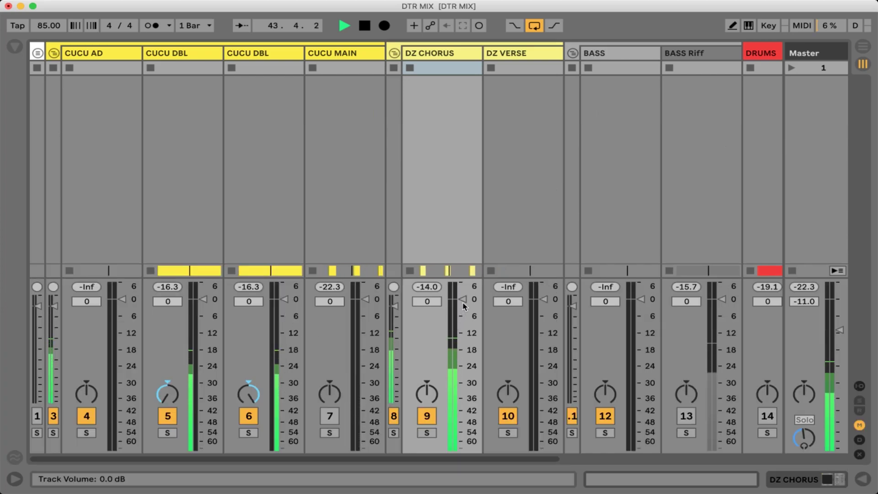
Lower the DZ CHORUS track volume to -7.0 dB and pan the track partly left.
drag(463, 306, 463, 319)
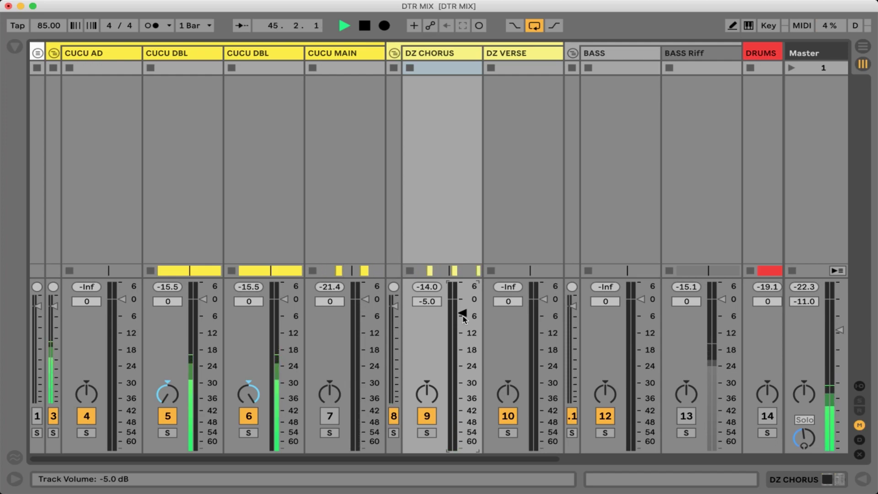
drag(464, 318, 464, 321)
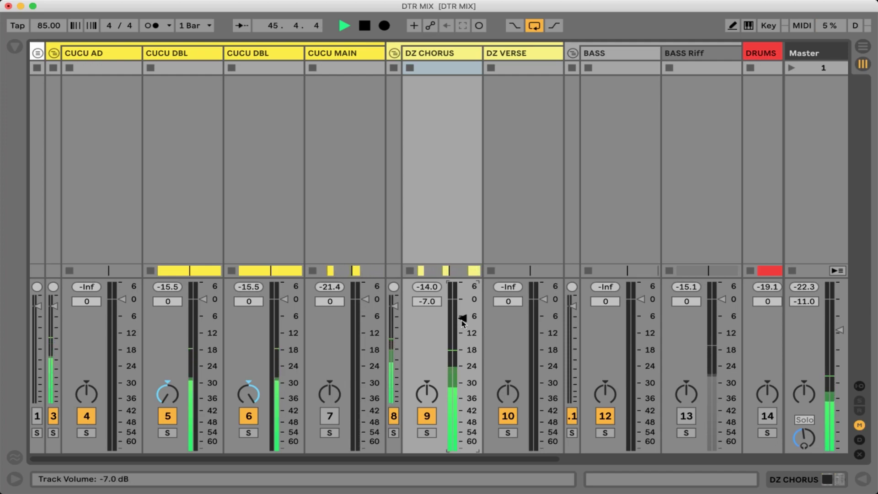
key(space)
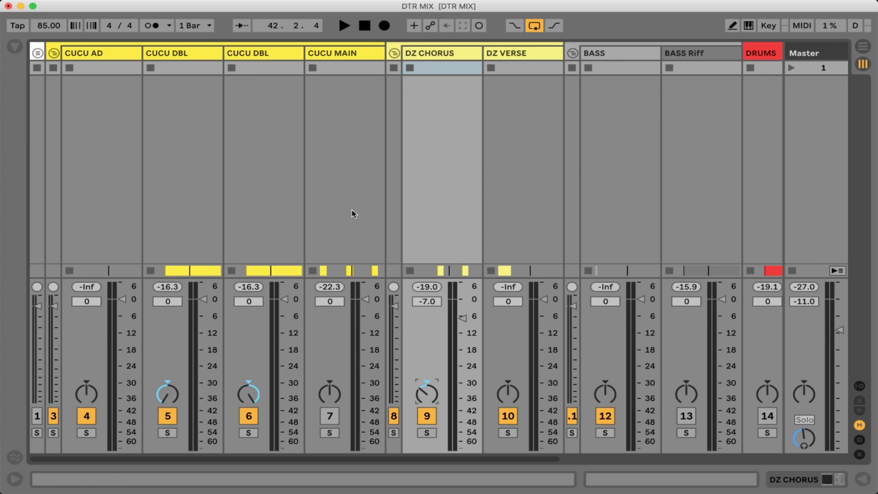
Bring the CUCU MAIN track back into the mix, panned partly right with its volume at -1.0 dB.
click(329, 416)
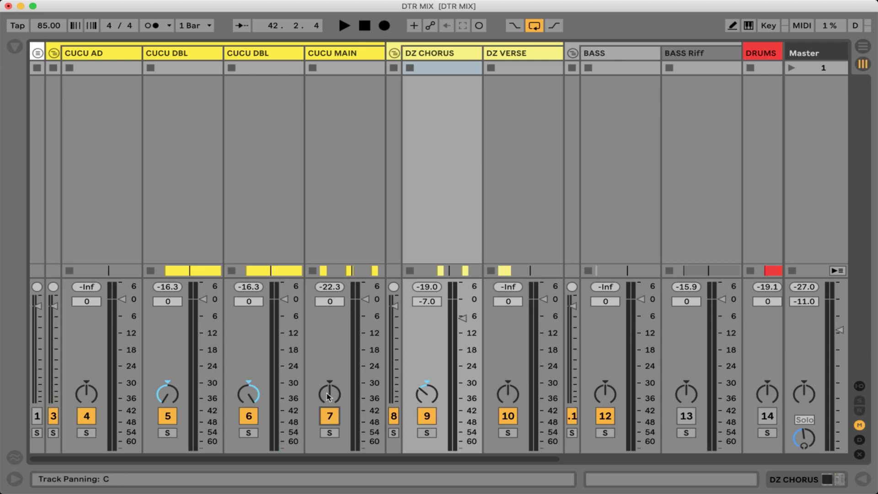
drag(328, 396, 329, 387)
key(space)
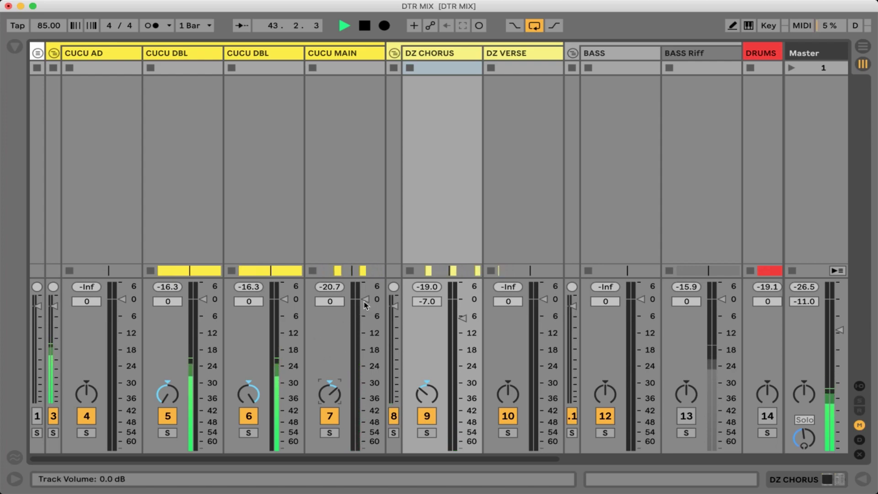
drag(366, 303, 366, 306)
Lower the volume of both CUCU DBL tracks together to -4.0 dB and audition the loop.
click(254, 124)
key(space)
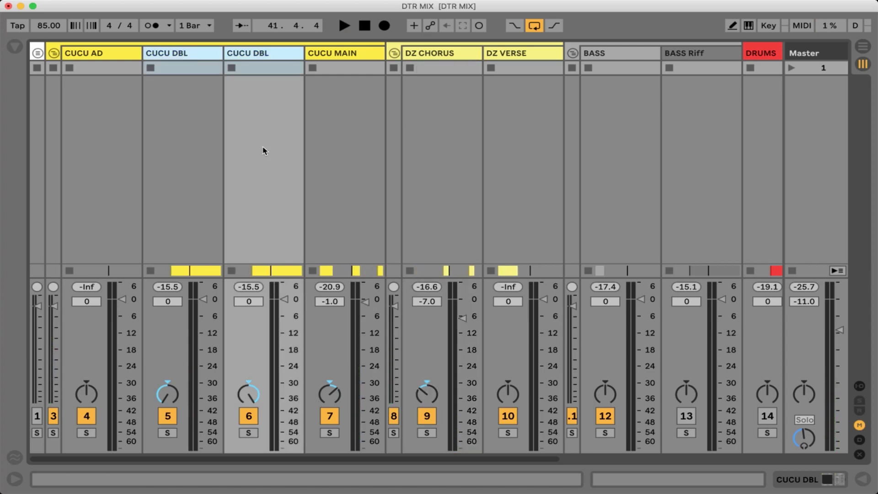
drag(278, 304, 277, 310)
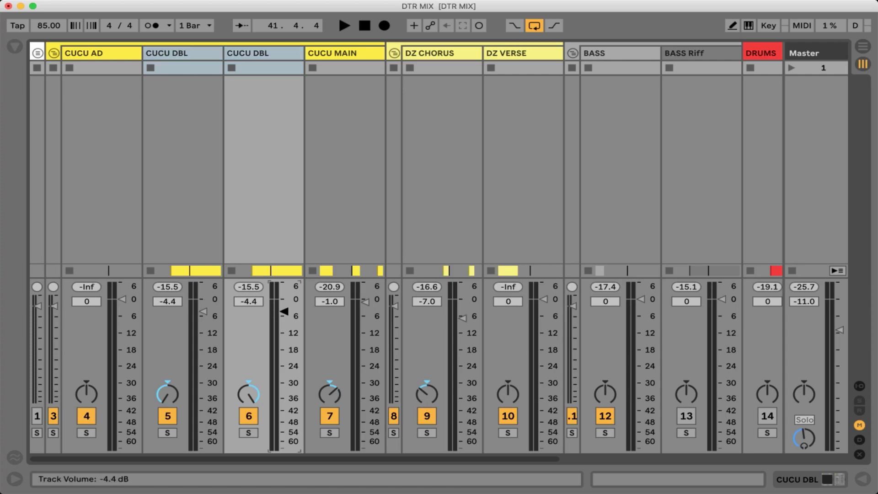
drag(284, 310, 284, 311)
key(space)
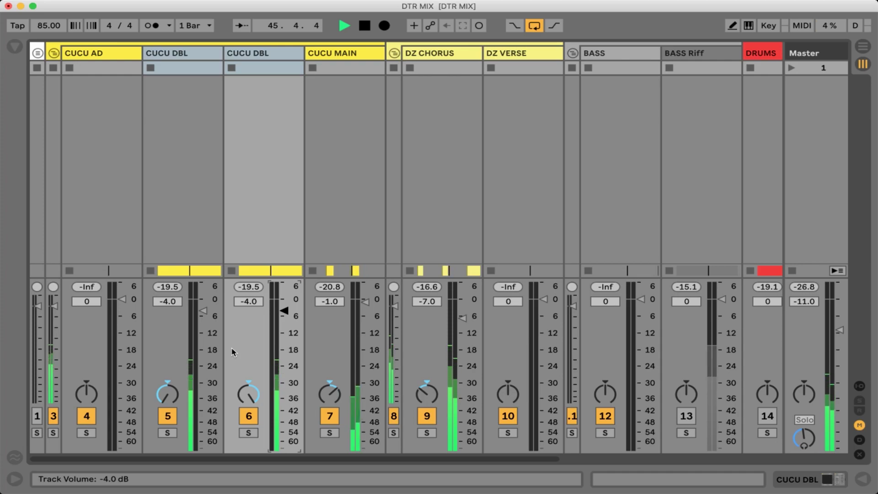
key(space)
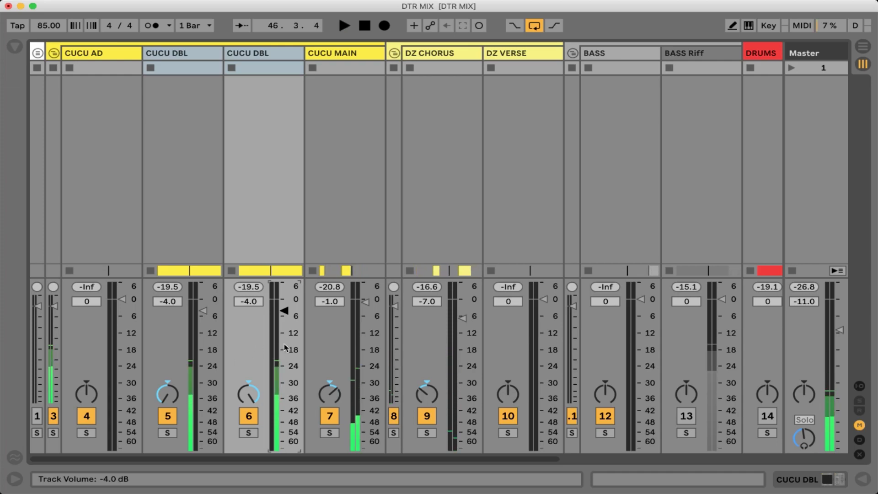
Set the CUCU MAIN track volume to -0.3 dB and play the loop to check the vocal balance.
click(339, 55)
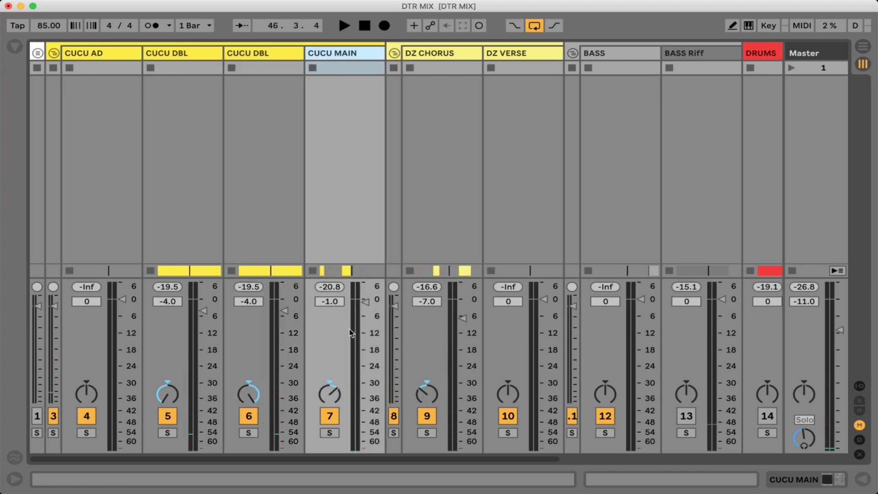
right_click(365, 302)
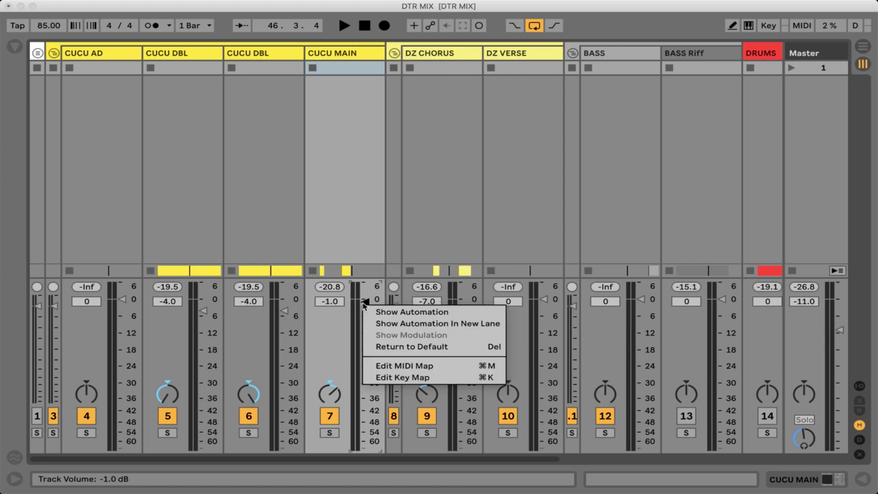
key(Escape)
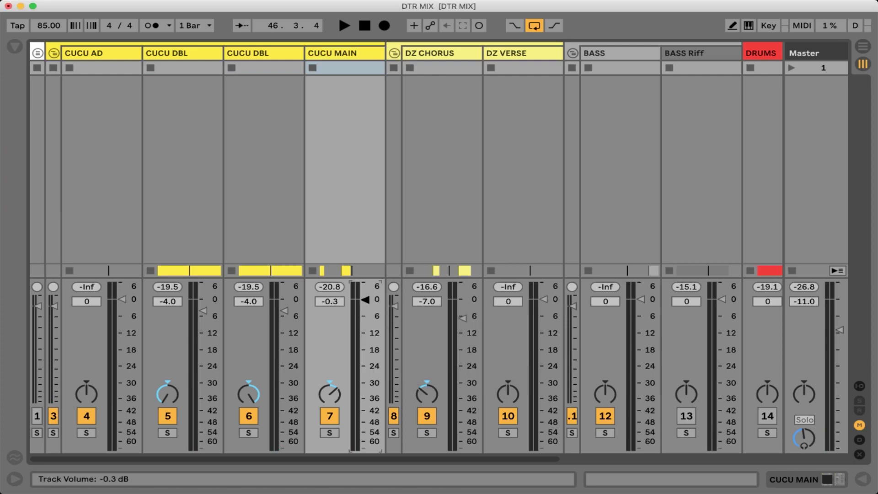
key(space)
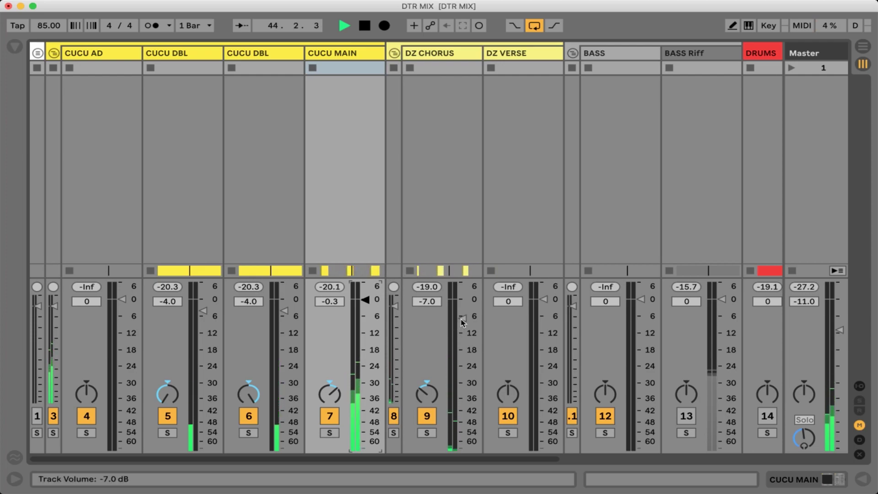
key(space)
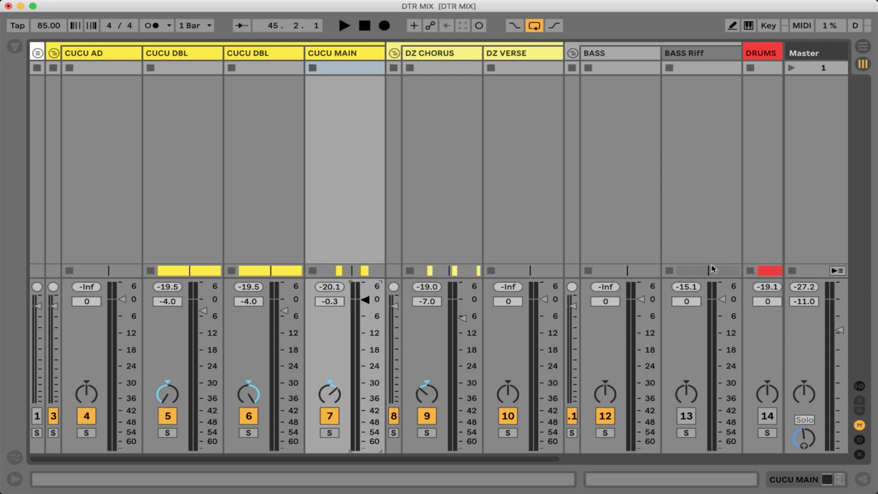
Bring the muted BASS Riff track into the mix and lower its volume to -1.0 dB while the loop plays.
drag(525, 459, 593, 464)
click(632, 421)
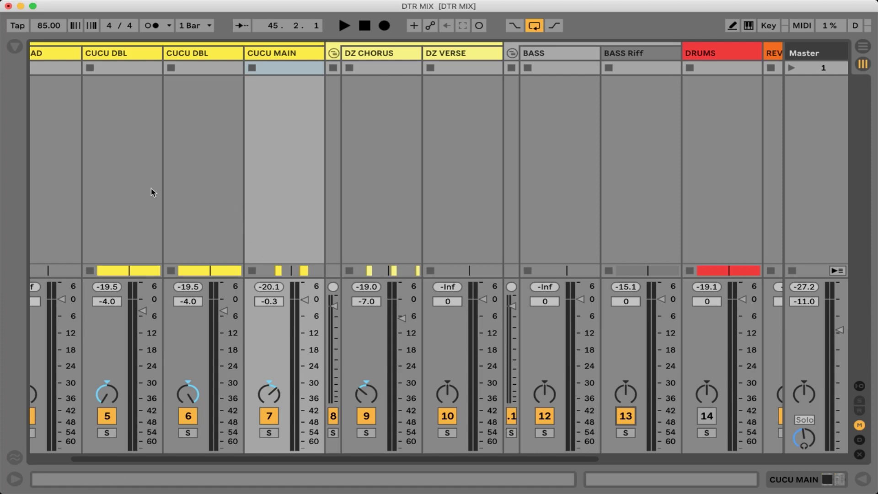
key(space)
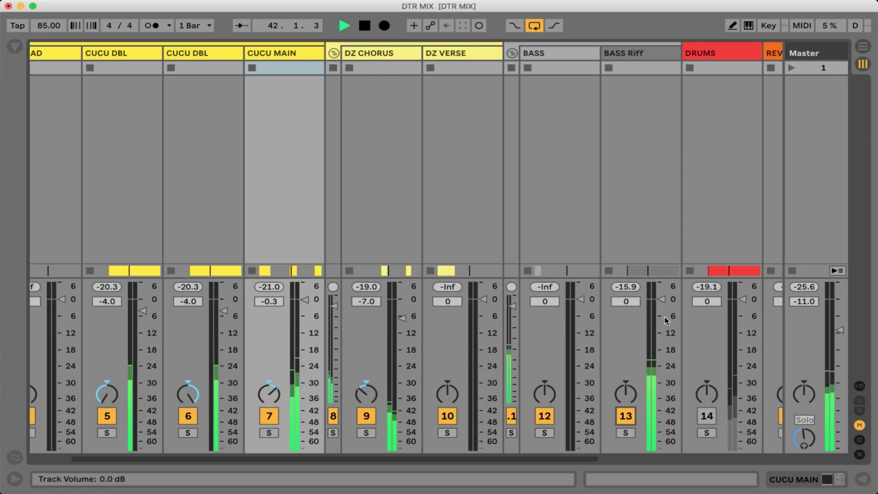
drag(662, 300, 661, 306)
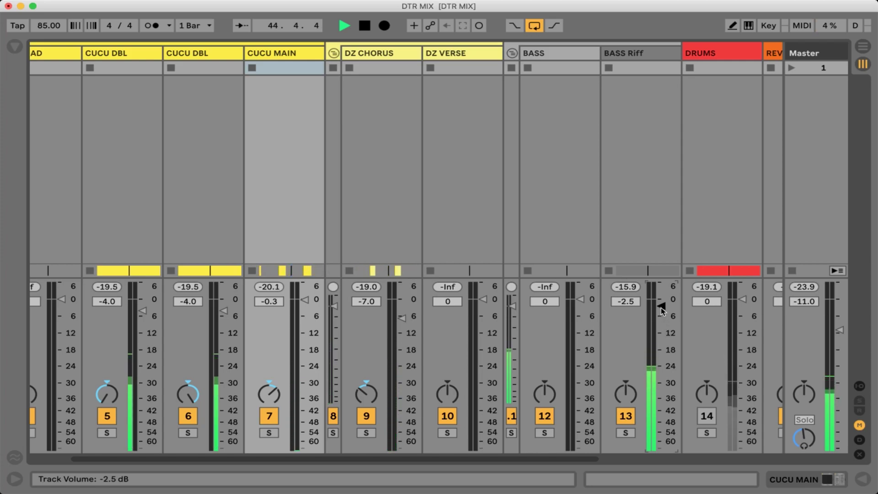
drag(662, 309, 662, 305)
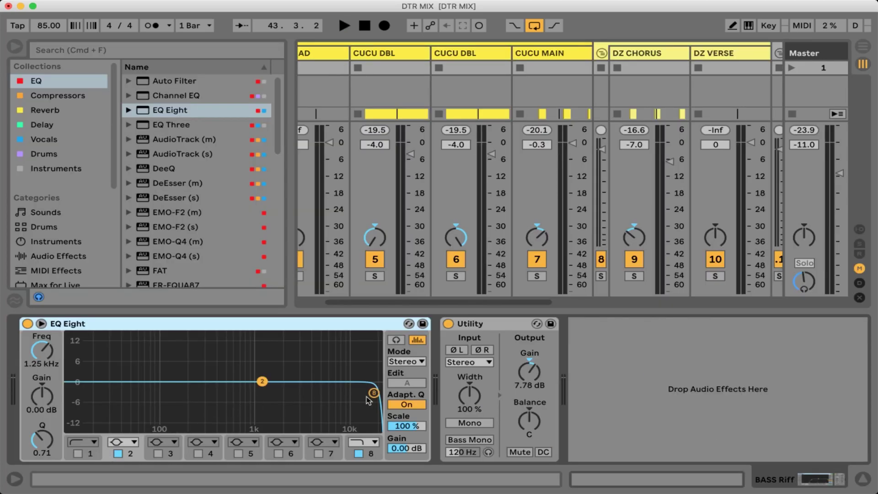
Lower the high-cut frequency in the BASS Riff track's EQ Eight to about 182 Hz and set the track volume to 0 dB.
drag(375, 396, 216, 394)
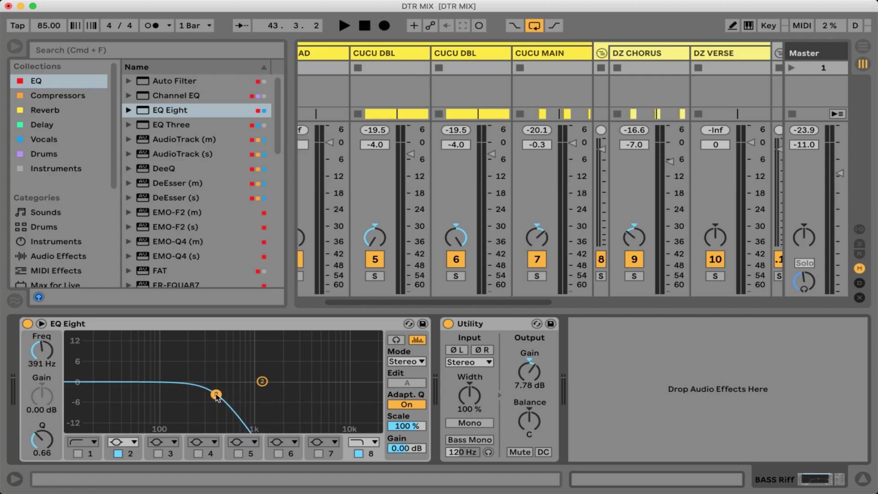
key(space)
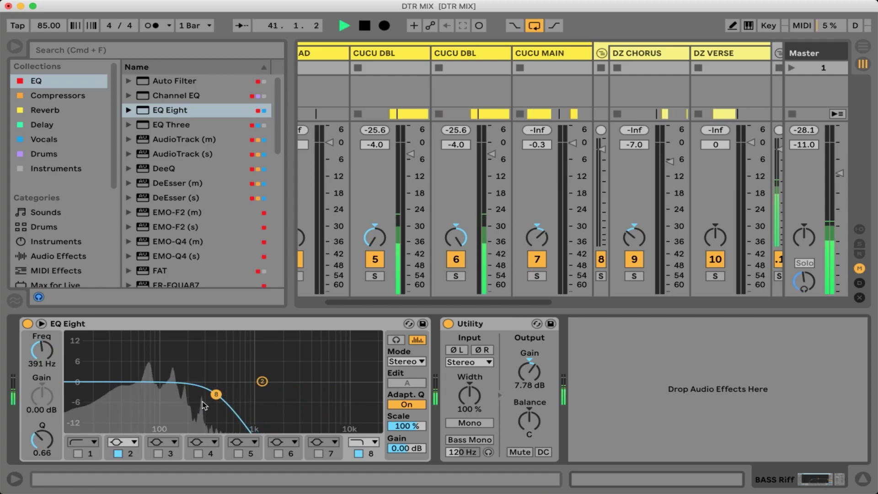
drag(215, 394, 185, 392)
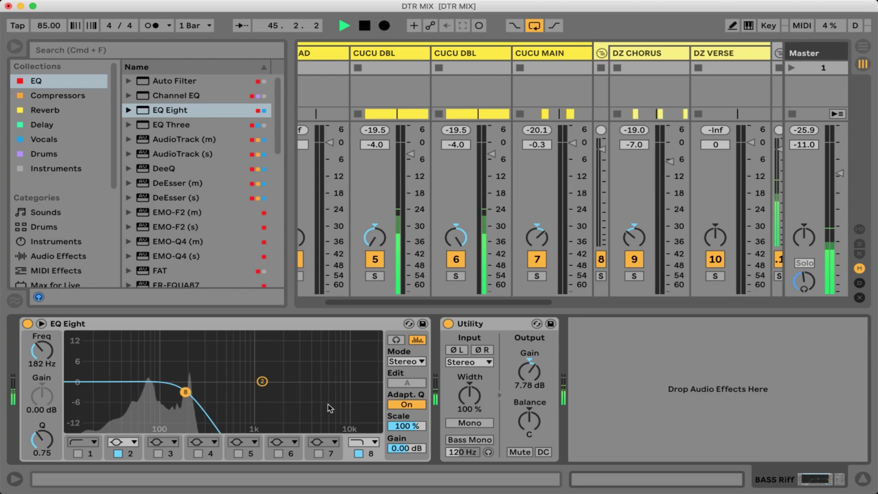
double_click(424, 312)
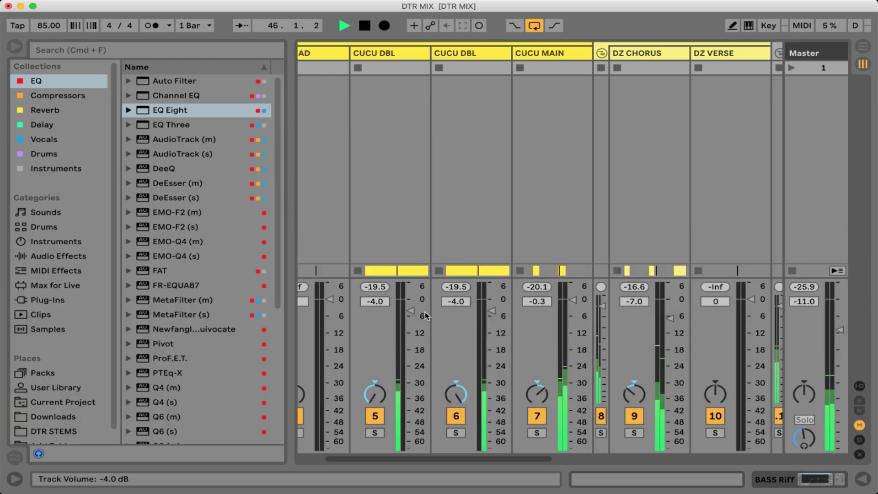
click(18, 47)
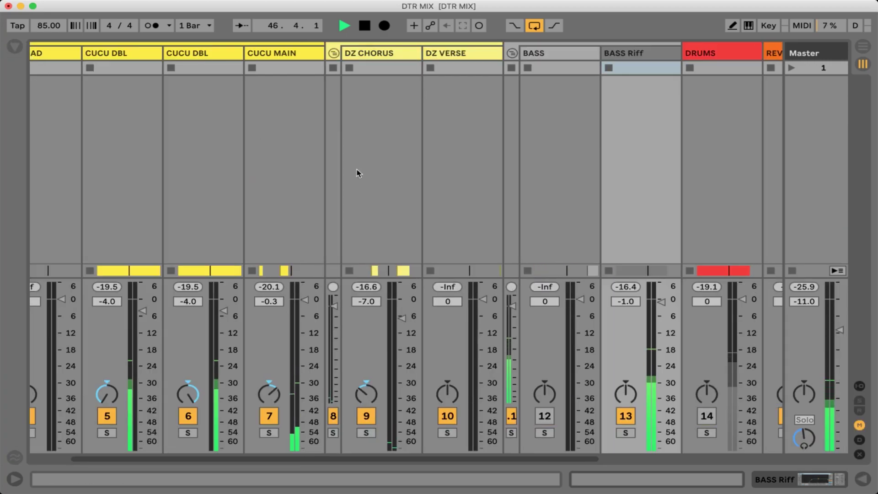
drag(661, 307, 662, 299)
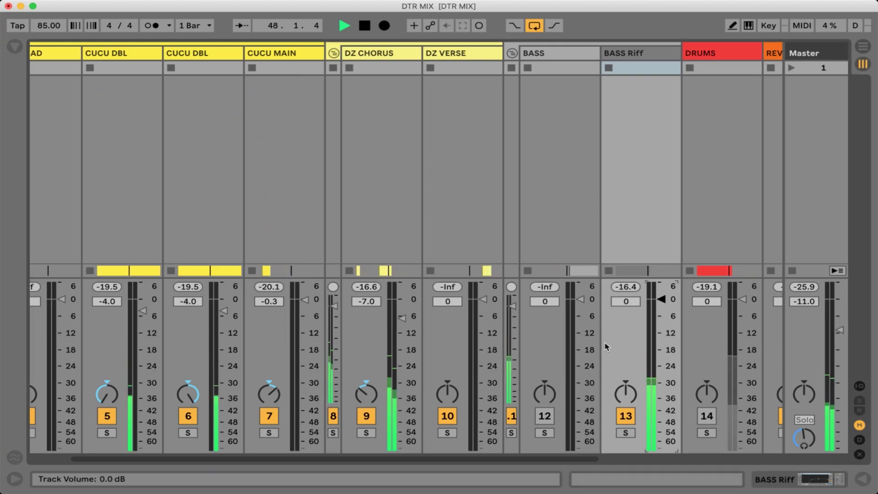
key(space)
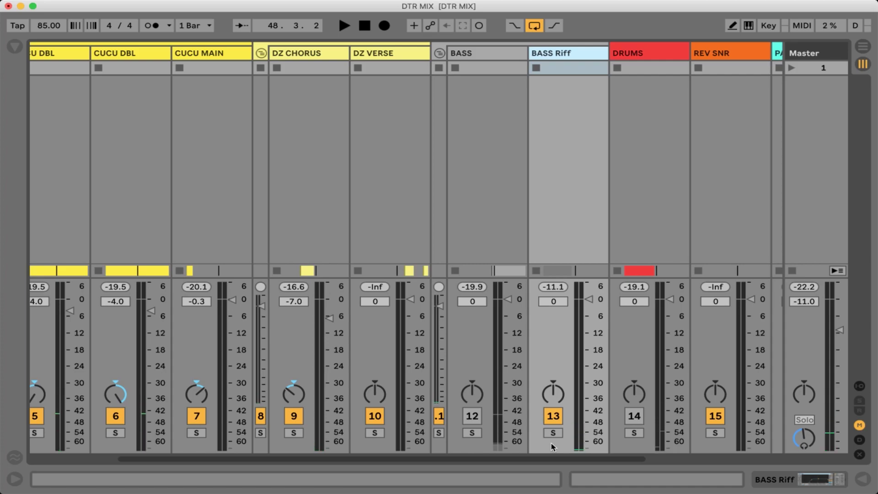
Bring the DRUMS track into the mix and set its volume to -3.0 dB while the loop plays.
click(635, 416)
key(space)
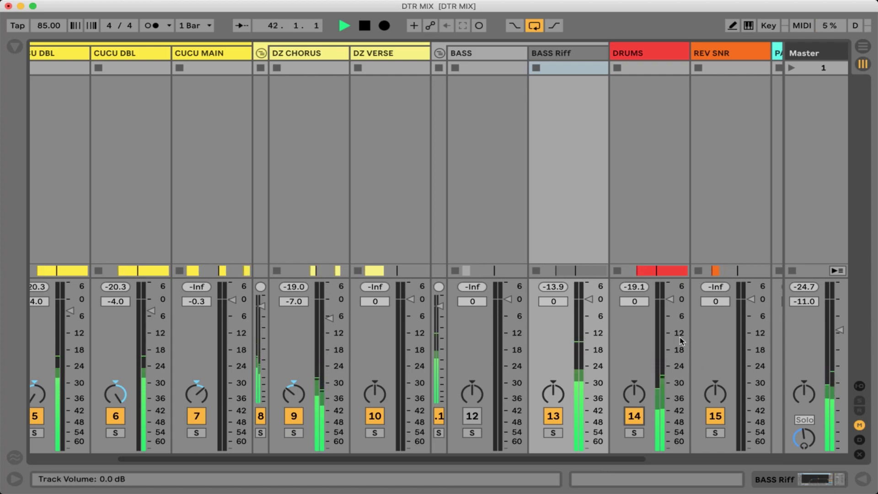
mouse_move(671, 306)
mouse_down()
mouse_move(671, 319)
mouse_move(670, 308)
mouse_up()
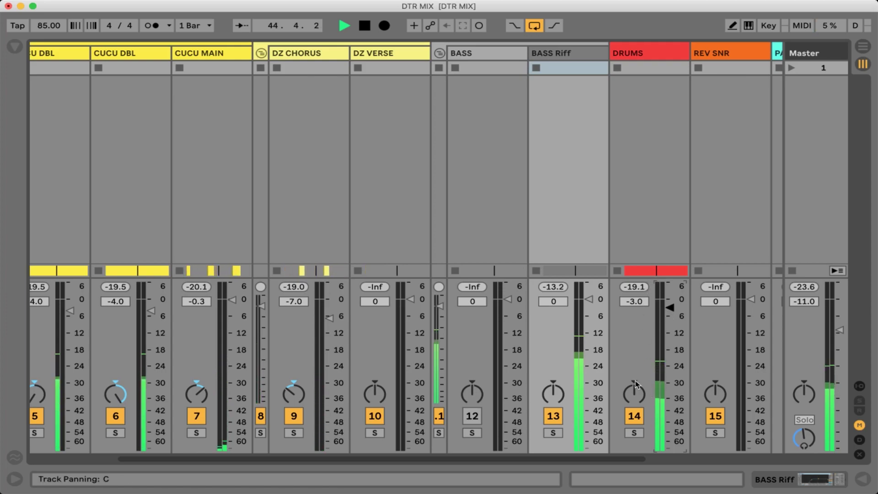
Bring the PAD track into the mix and play the loop to check its level against the other tracks.
drag(619, 466, 698, 464)
drag(573, 460, 615, 461)
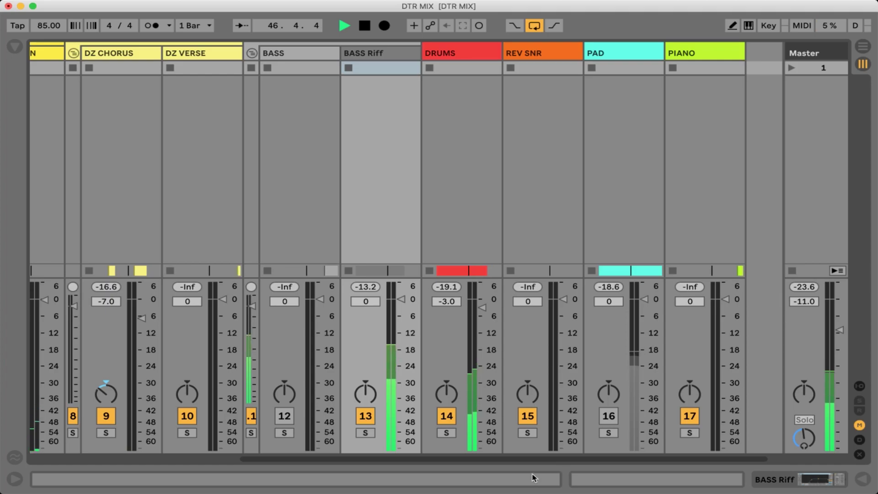
drag(515, 461, 531, 460)
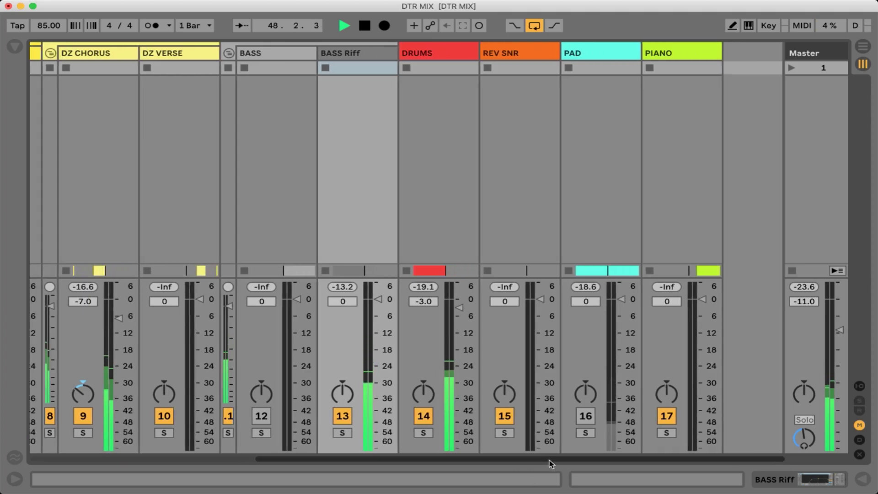
scroll(614, 464, left, 3)
key(space)
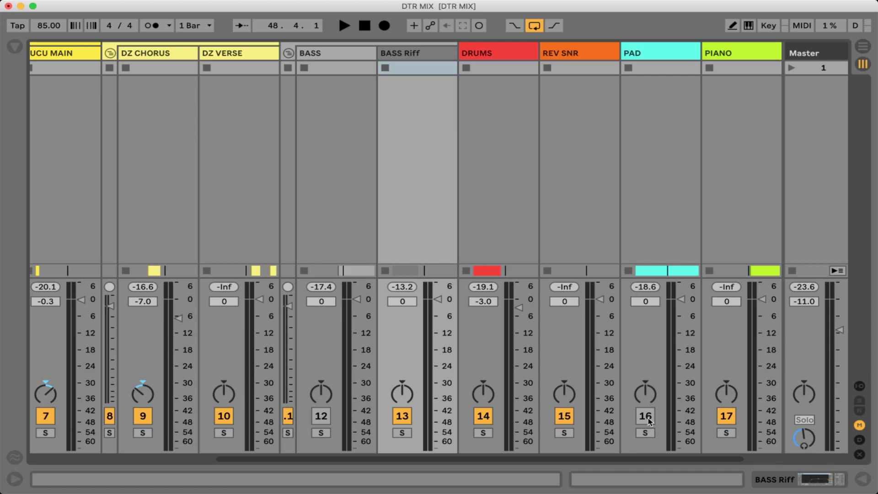
scroll(402, 472, left, 6)
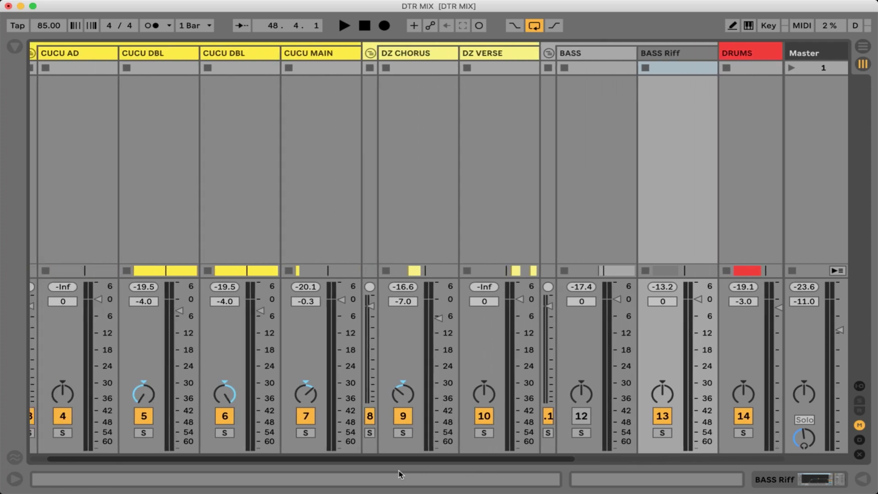
scroll(488, 471, right, 2)
scroll(487, 471, right, 10)
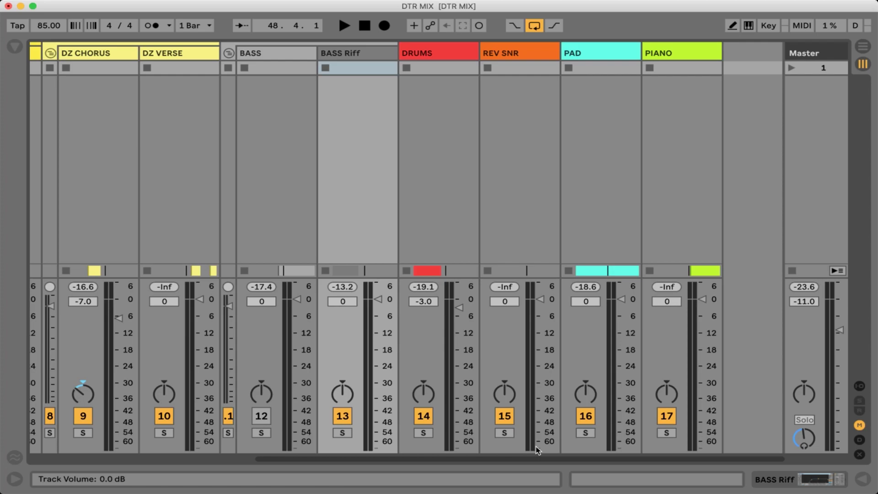
key(space)
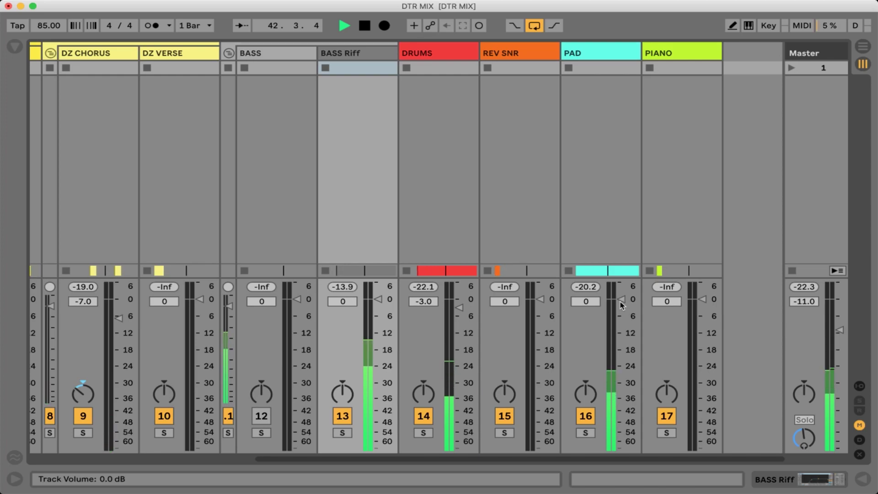
drag(620, 303, 619, 304)
key(space)
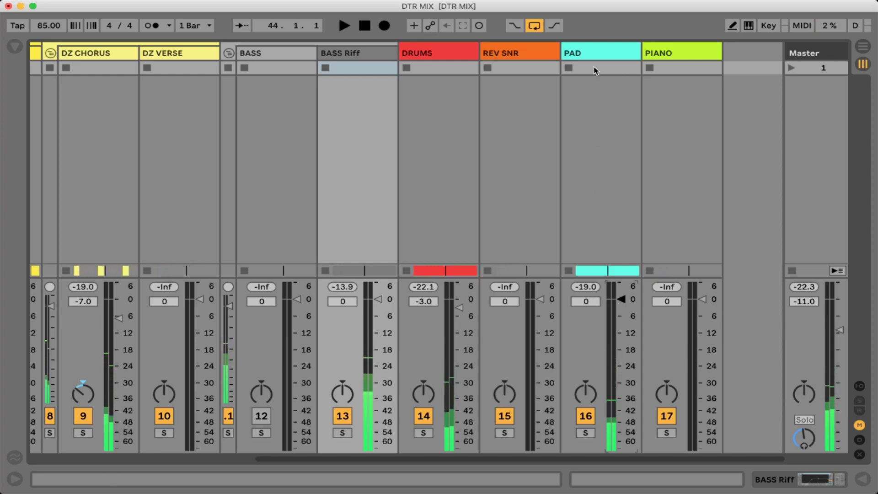
Add an EQ Eight before the Utility on the PAD track and set its low-cut filter to about 484 Hz.
double_click(596, 56)
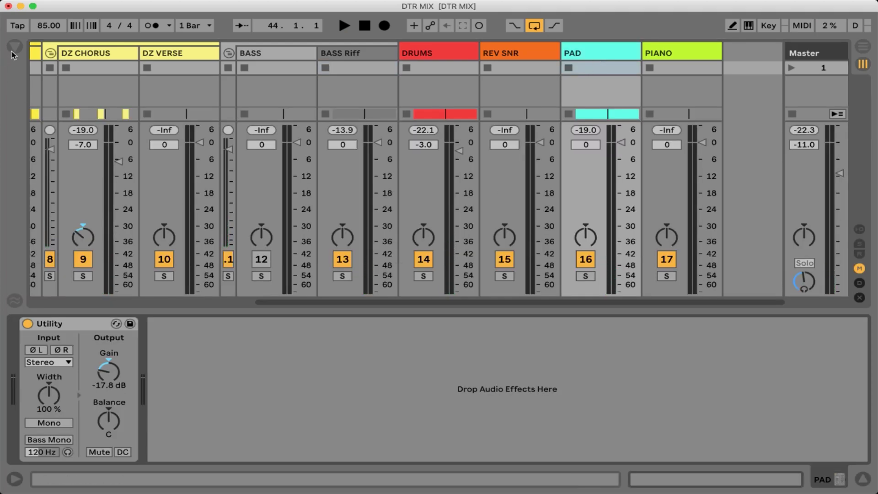
click(14, 49)
drag(97, 296, 55, 389)
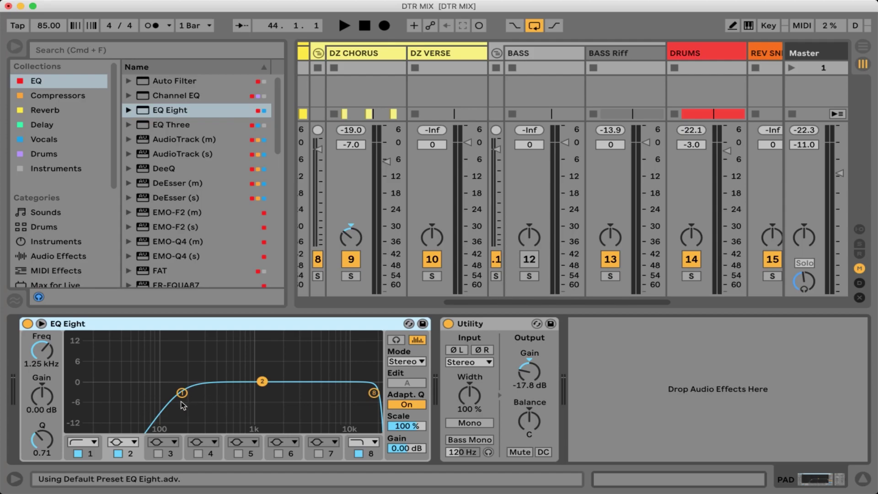
key(space)
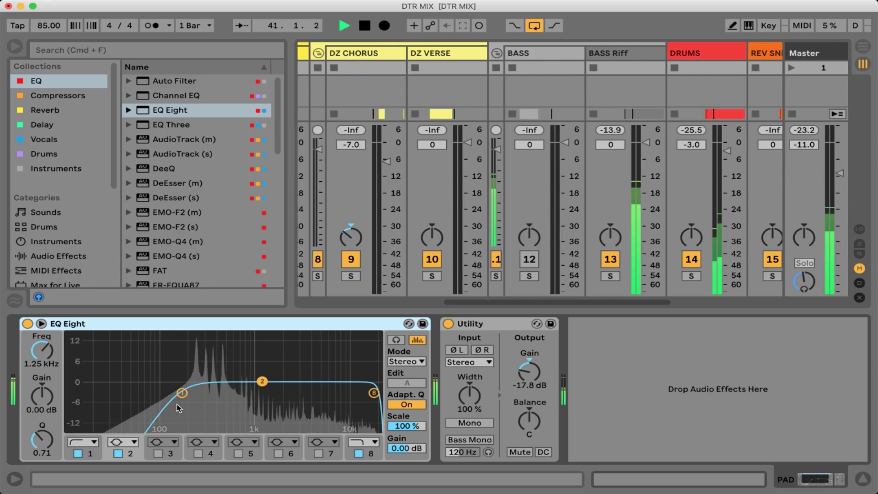
drag(182, 393, 225, 392)
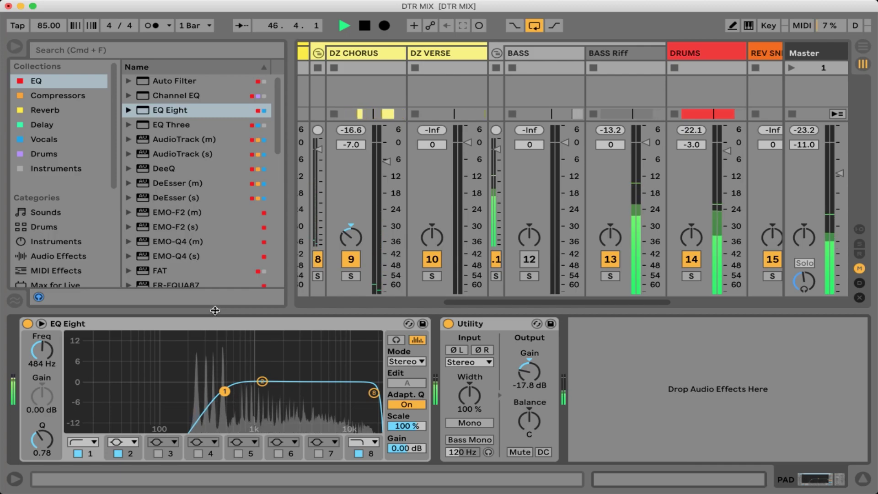
key(super+alt+l)
click(20, 44)
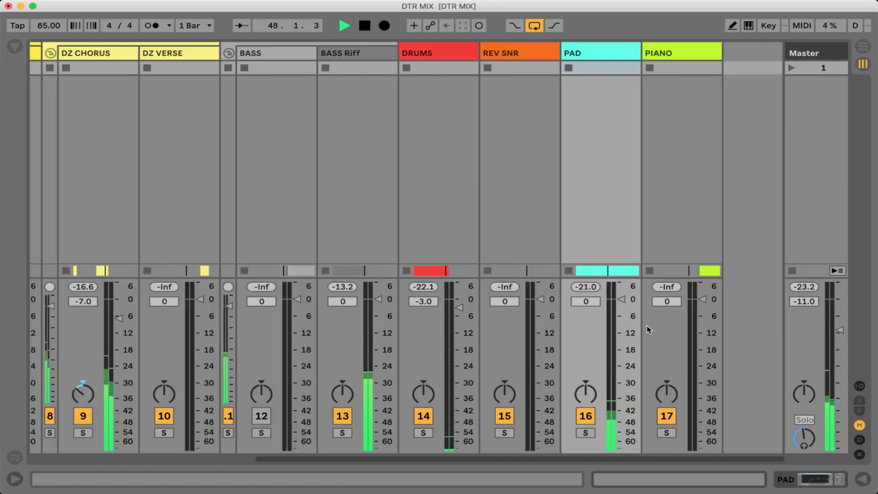
Set the PAD track volume to -3.3 dB and its Utility gain to -11.7 dB.
key(space)
key(super+alt+l)
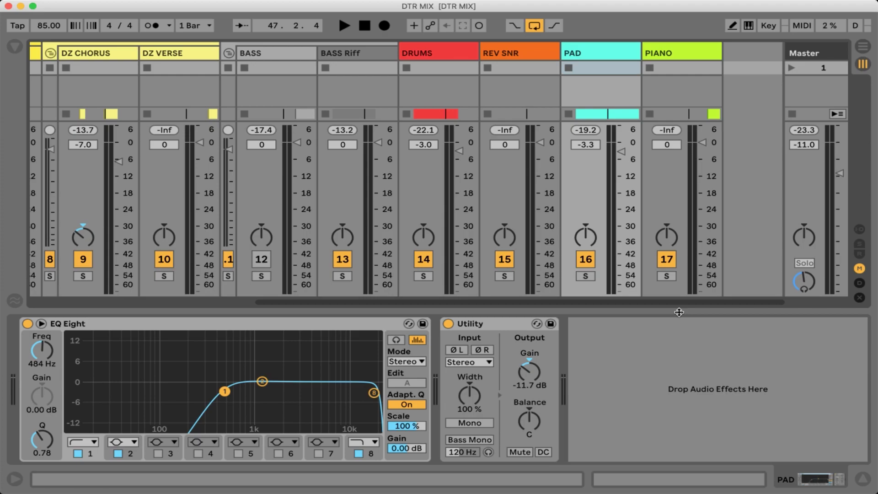
click(346, 61)
click(609, 59)
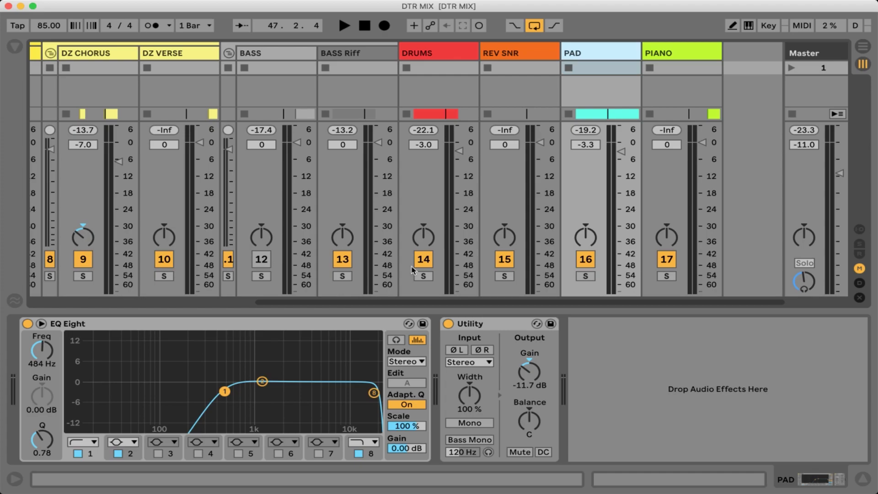
Switch to the arrangement, set the loop to run from bar 37 to bar 41, and place the insert mark at bar 39 on DZ VOX.
key(Tab)
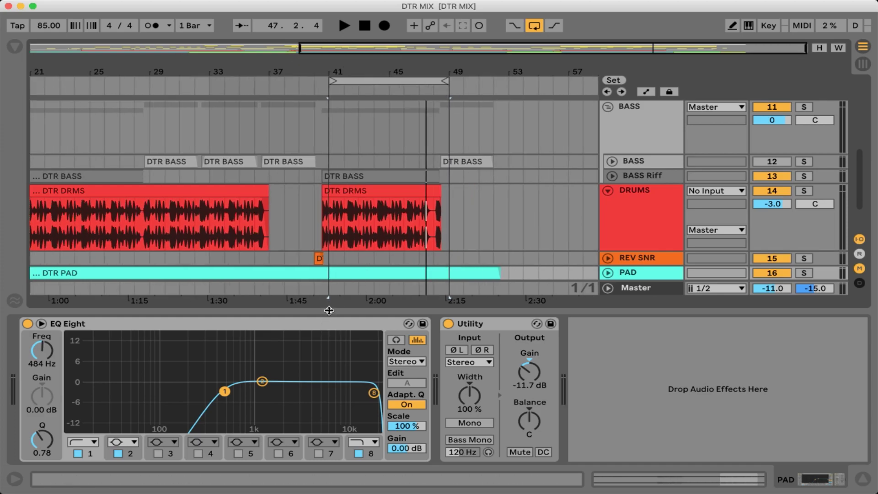
drag(328, 310, 329, 457)
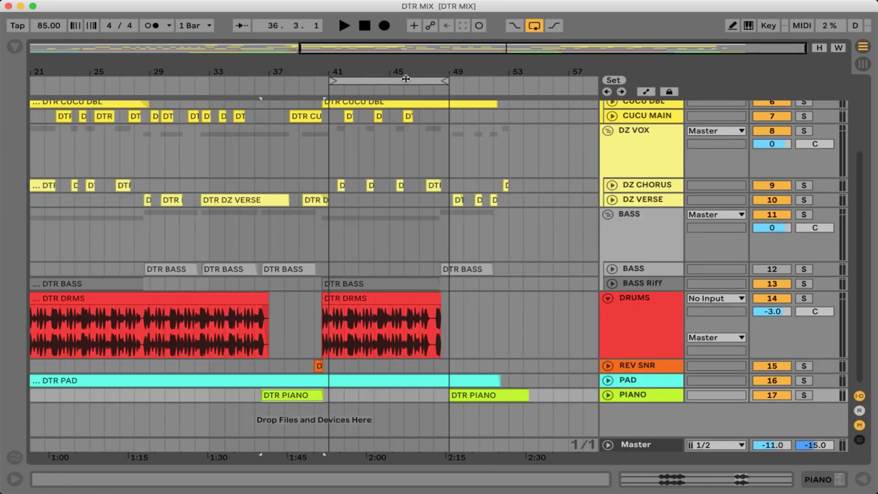
drag(402, 84, 329, 94)
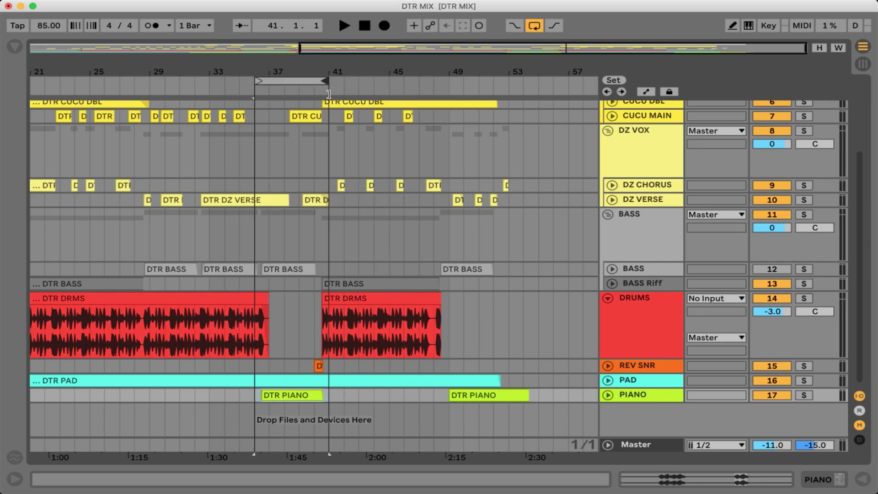
drag(261, 82, 265, 90)
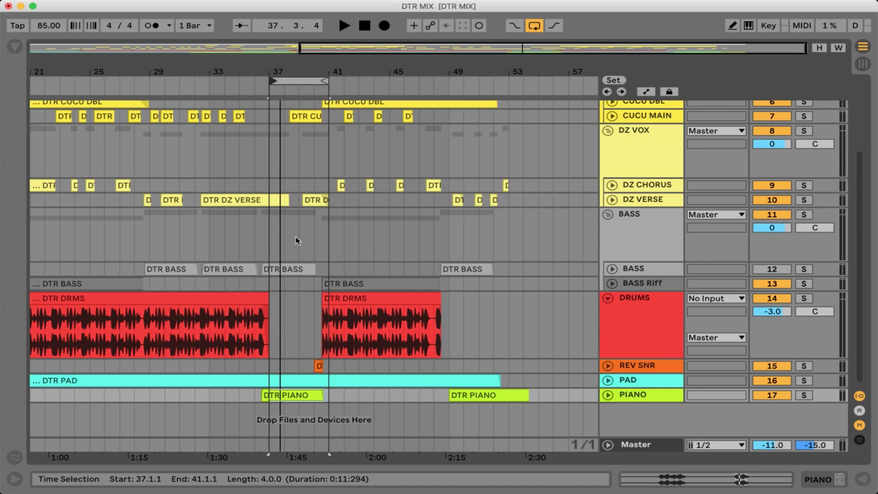
click(306, 145)
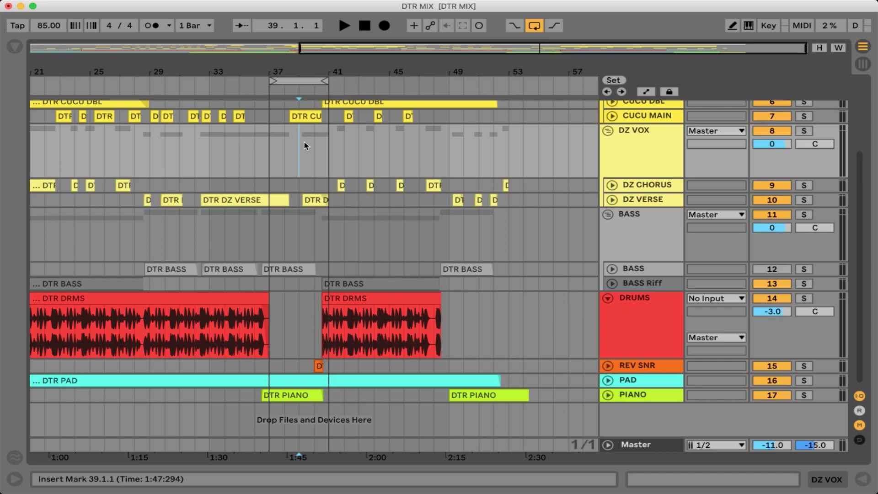